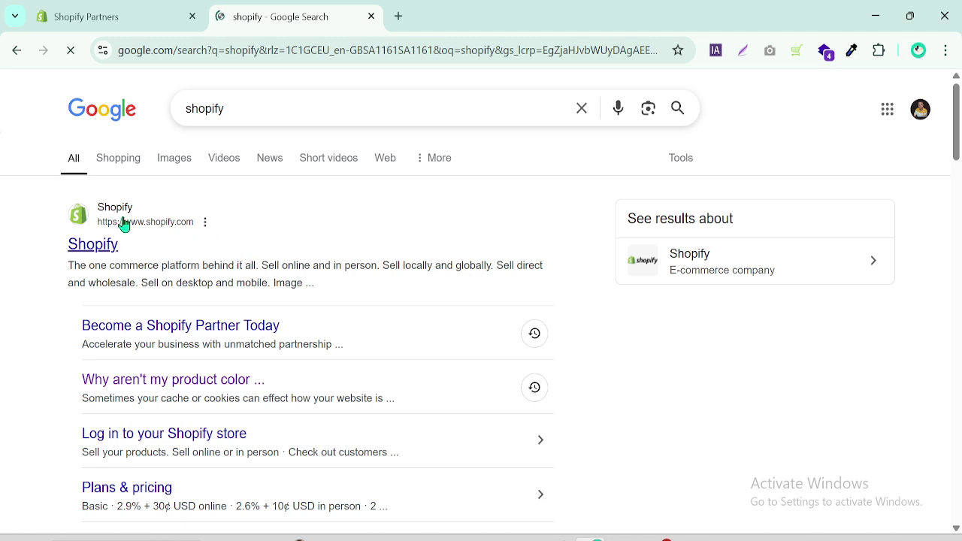
# Open the Shopify website's pricing page and examine the introductory offer on the Basic plan
pyautogui.click(94, 250)
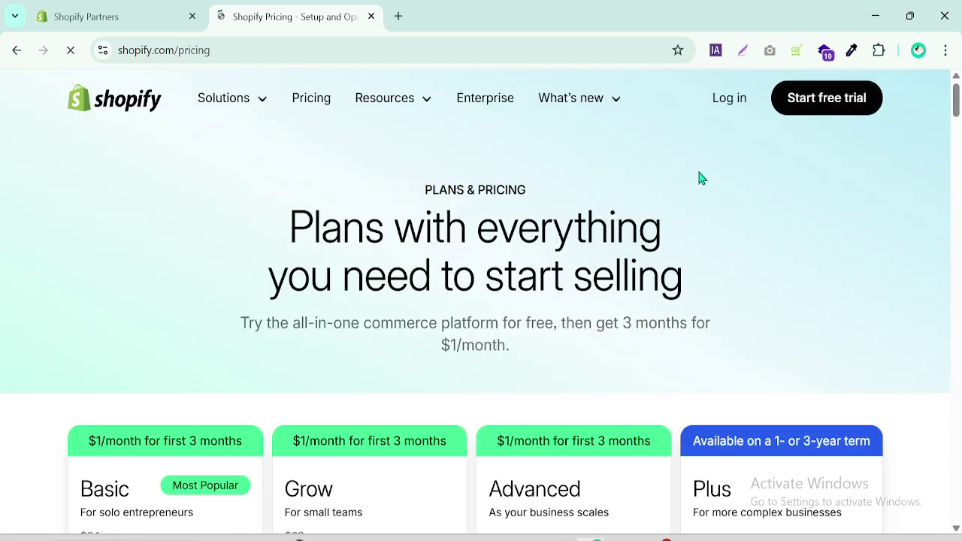
pyautogui.moveTo(956, 105); pyautogui.dragTo(956, 120)
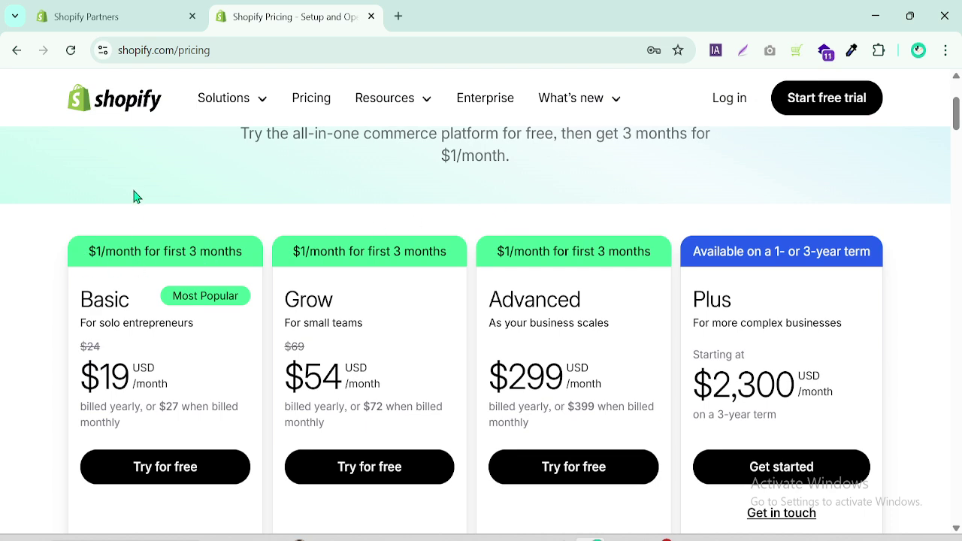
pyautogui.moveTo(77, 257); pyautogui.dragTo(236, 251)
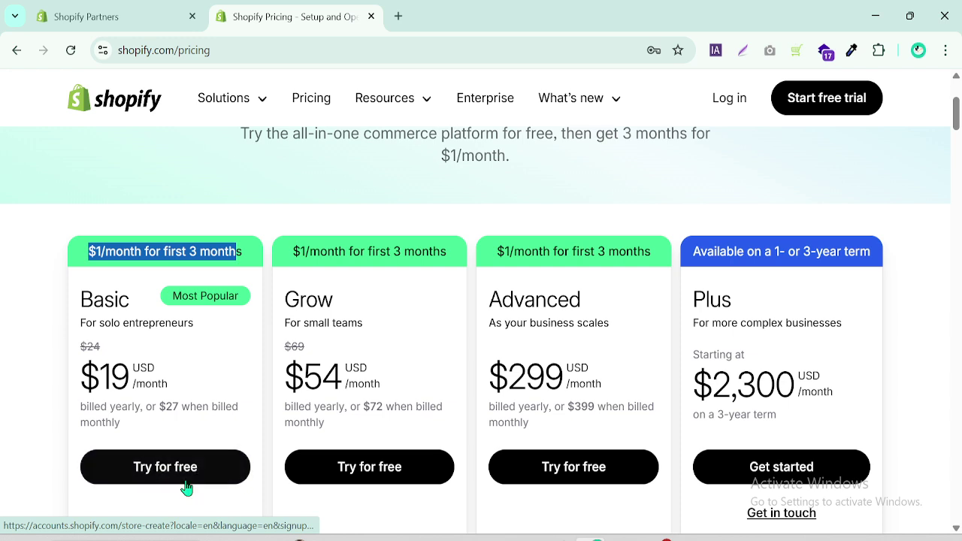
pyautogui.scroll(-1, 954, 232)
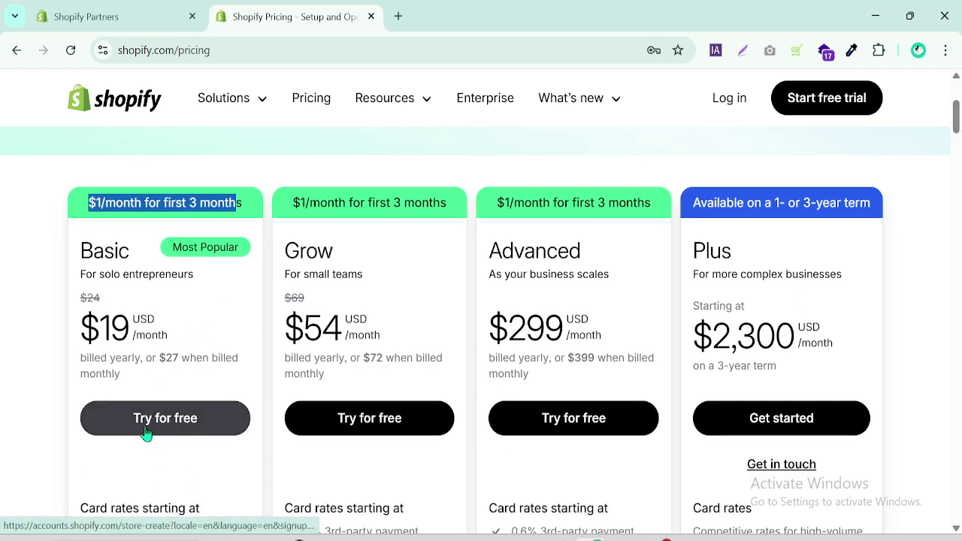
pyautogui.click(91, 205)
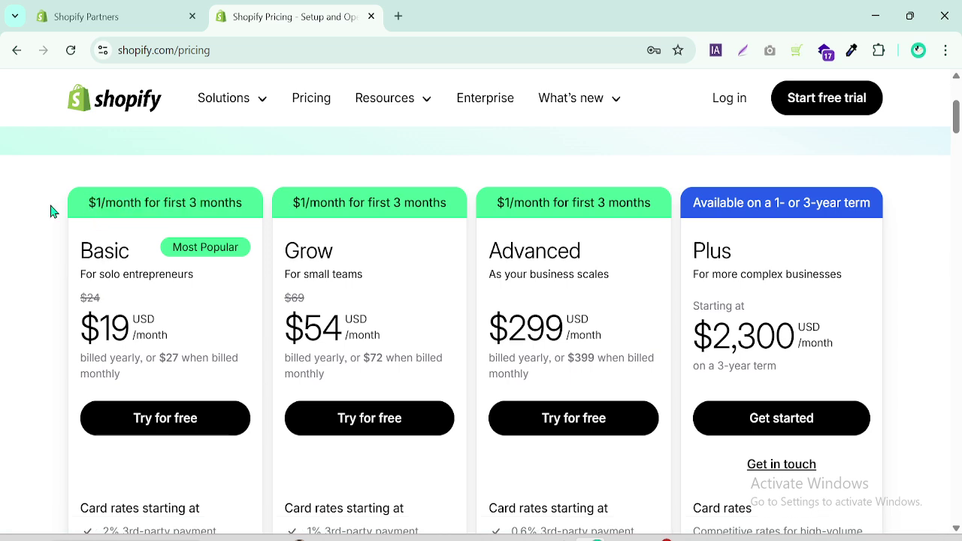
pyautogui.moveTo(85, 207); pyautogui.dragTo(252, 207)
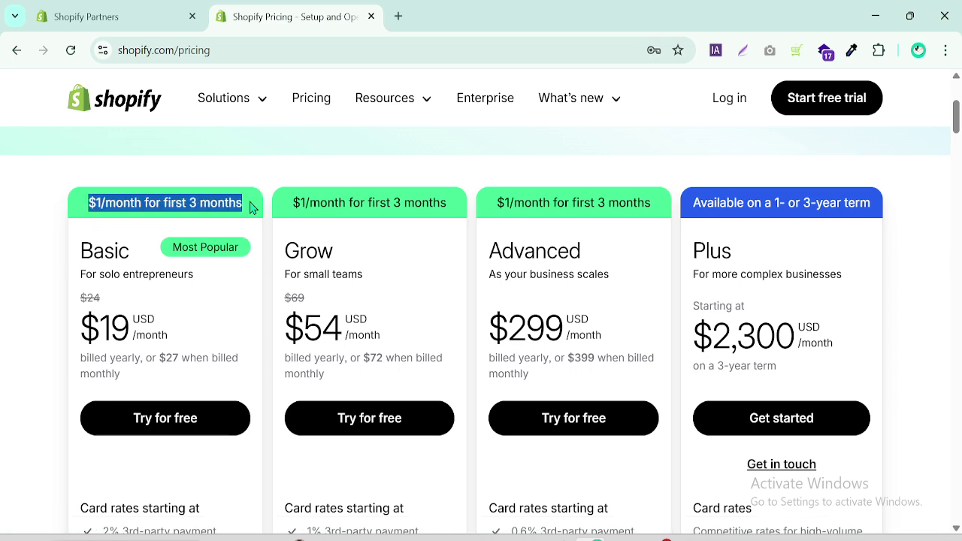
pyautogui.click(133, 203)
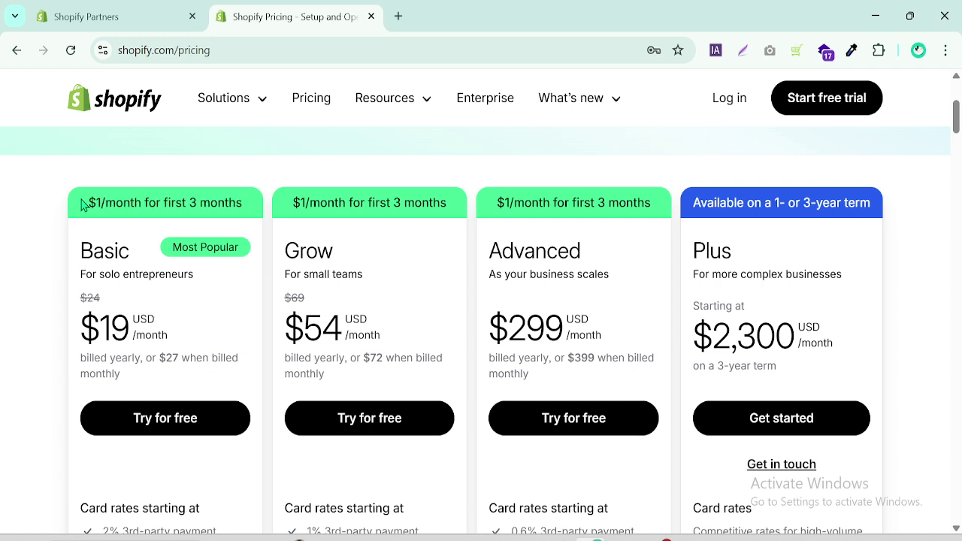
# Compare the monthly prices of the Basic, Grow, Advanced and Plus plans
pyautogui.moveTo(125, 329); pyautogui.dragTo(78, 334)
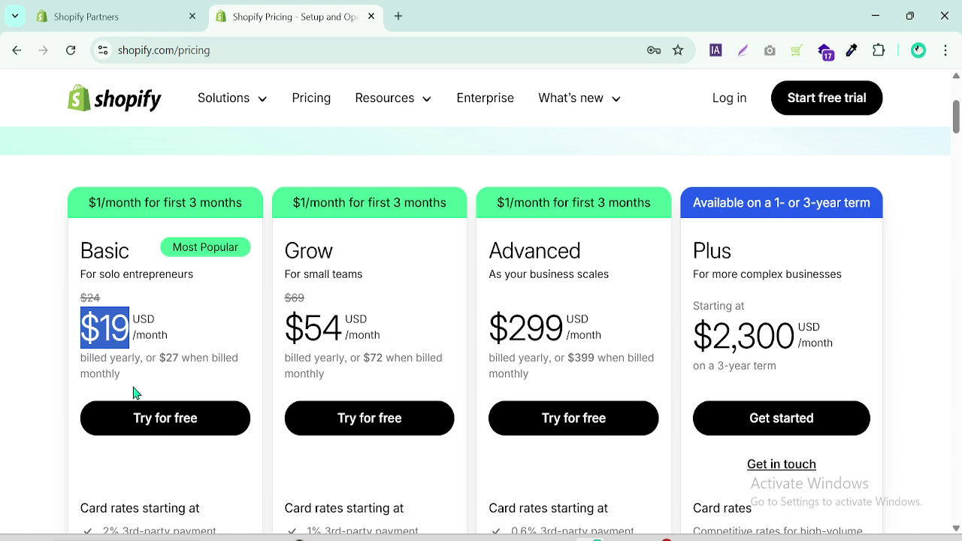
pyautogui.click(349, 249)
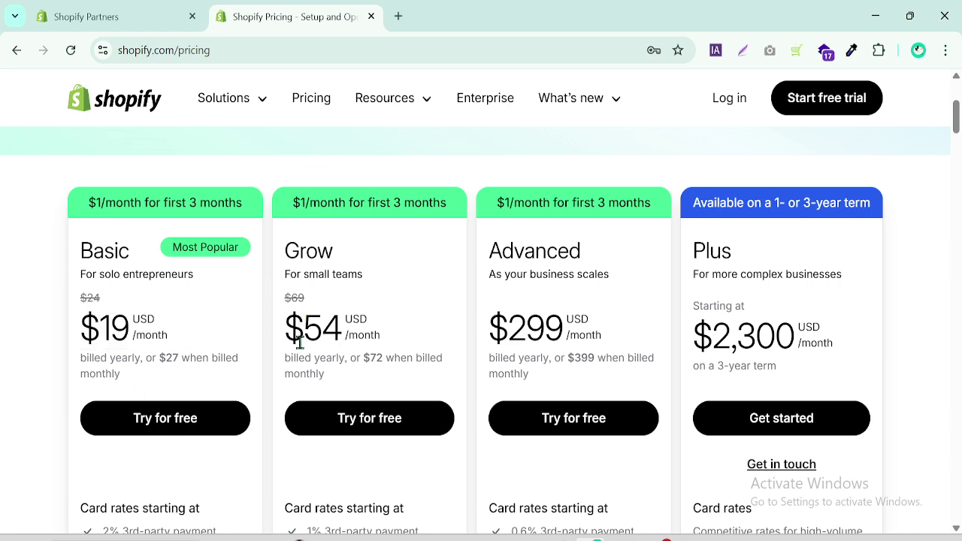
pyautogui.moveTo(303, 324); pyautogui.dragTo(343, 331)
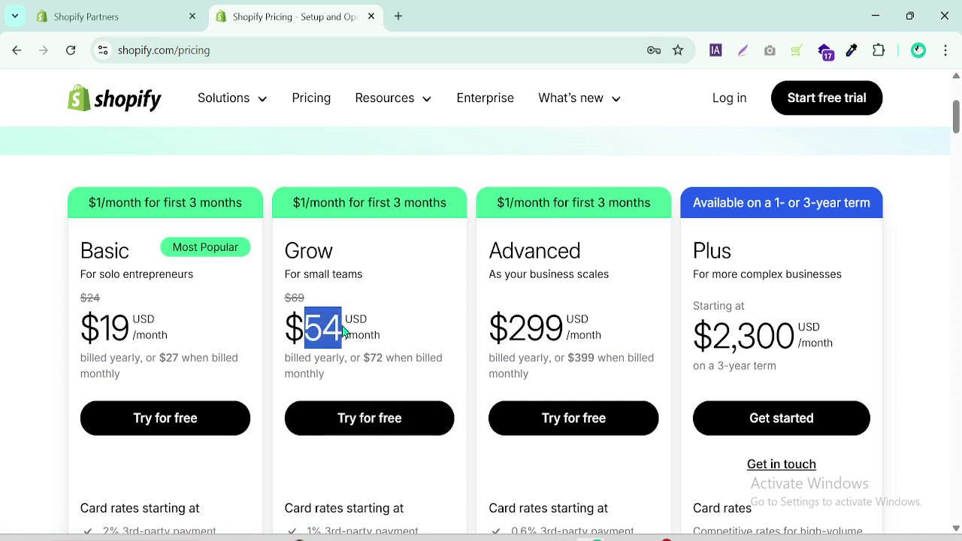
pyautogui.moveTo(490, 328); pyautogui.dragTo(563, 330)
pyautogui.moveTo(500, 248); pyautogui.dragTo(732, 254)
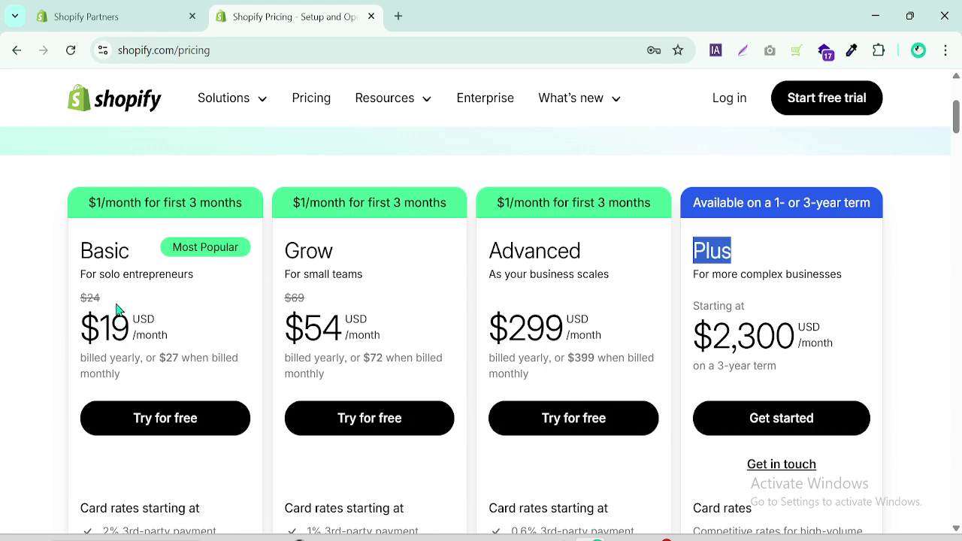
pyautogui.click(47, 299)
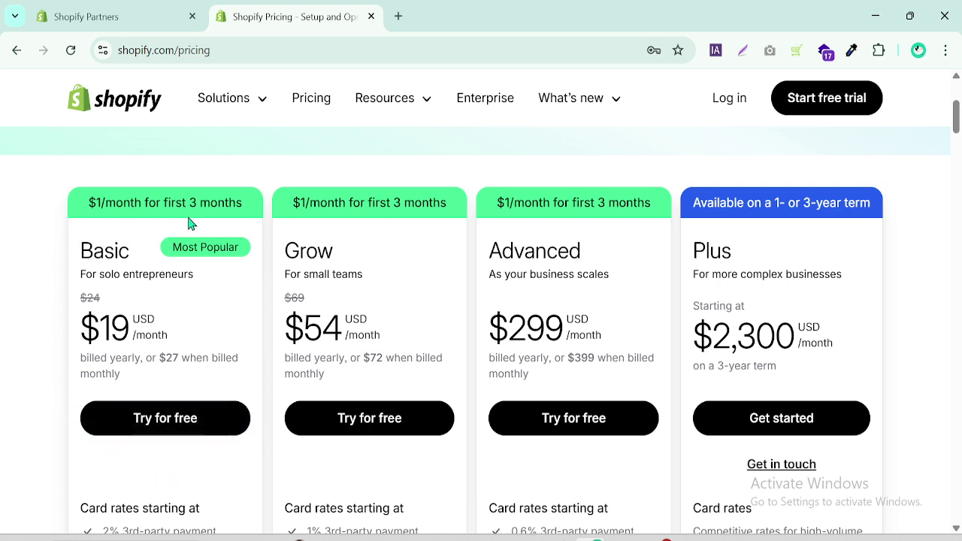
# Search Google for "shopify partner" in a new tab and open the Shopify Partners program page
pyautogui.click(397, 16)
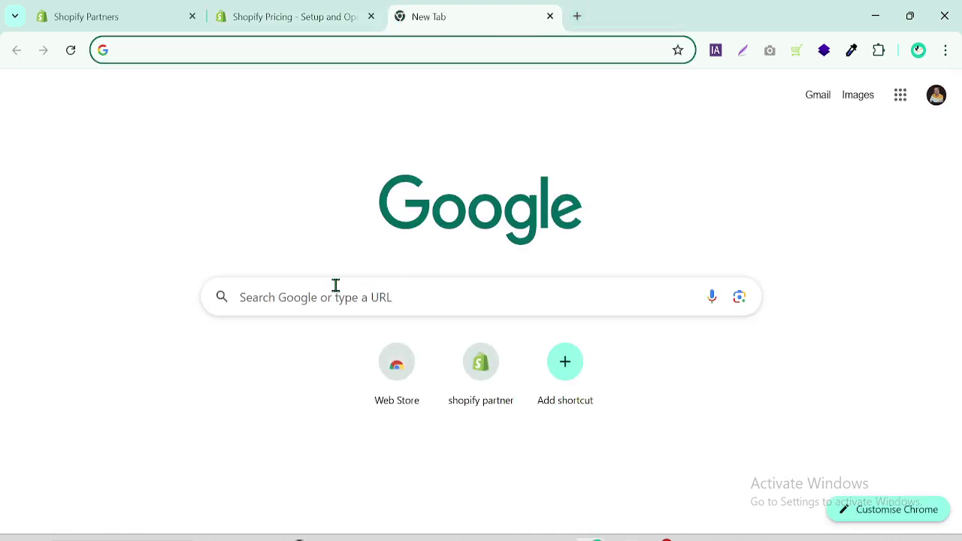
pyautogui.click(297, 293)
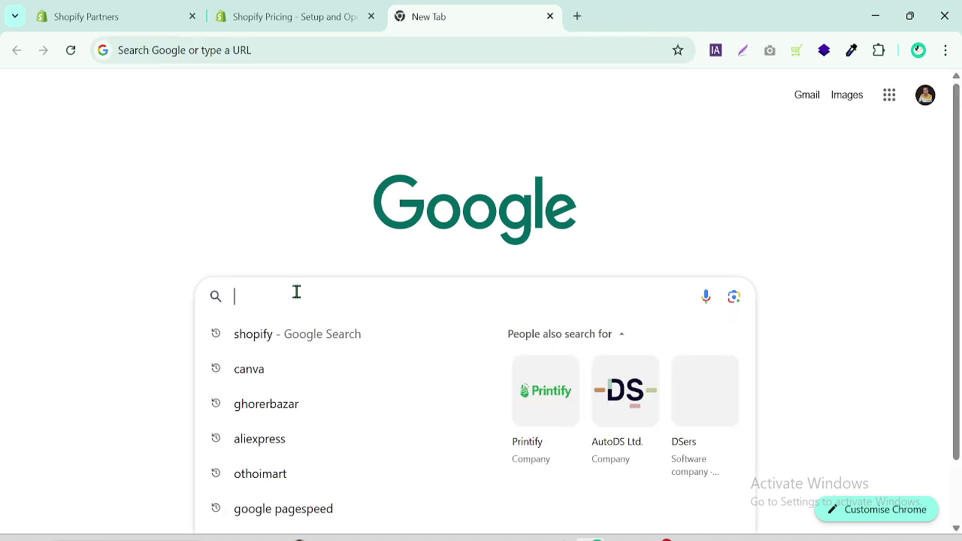
pyautogui.write('shopify ')
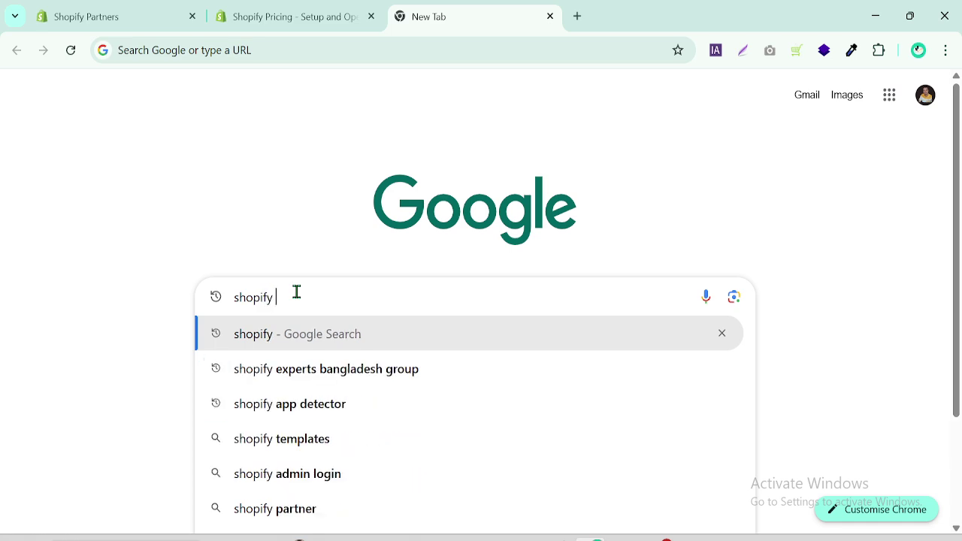
pyautogui.write('d')
pyautogui.press('BackSpace')
pyautogui.write('pa')
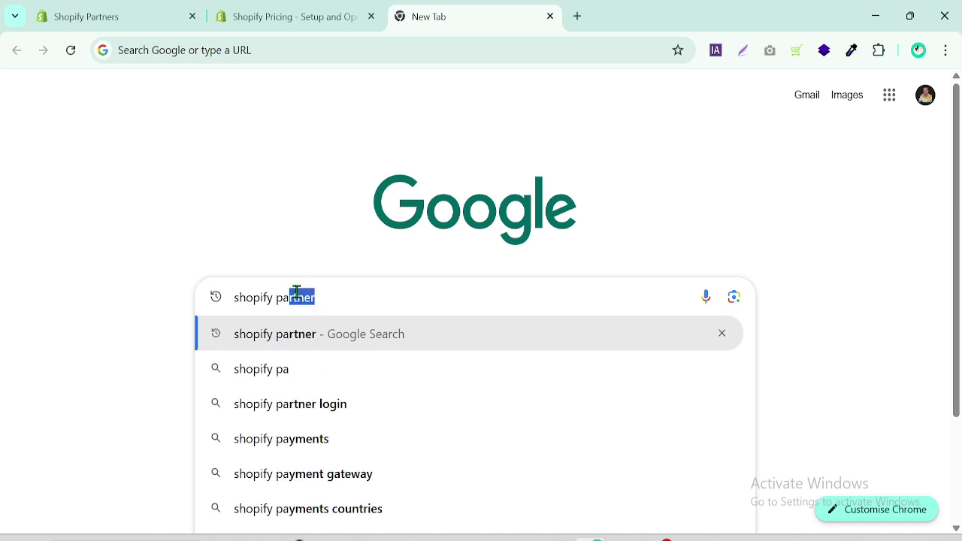
pyautogui.write('rtner')
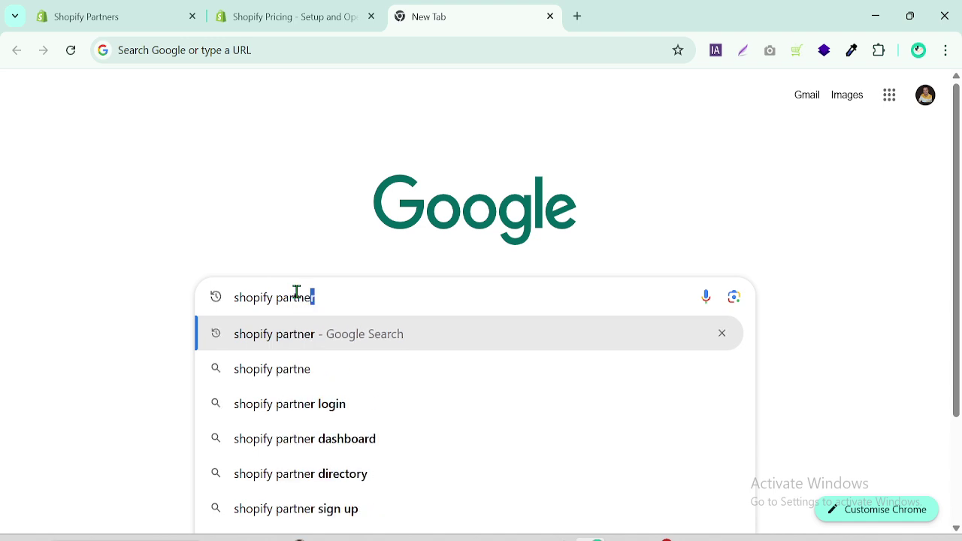
pyautogui.press('Return')
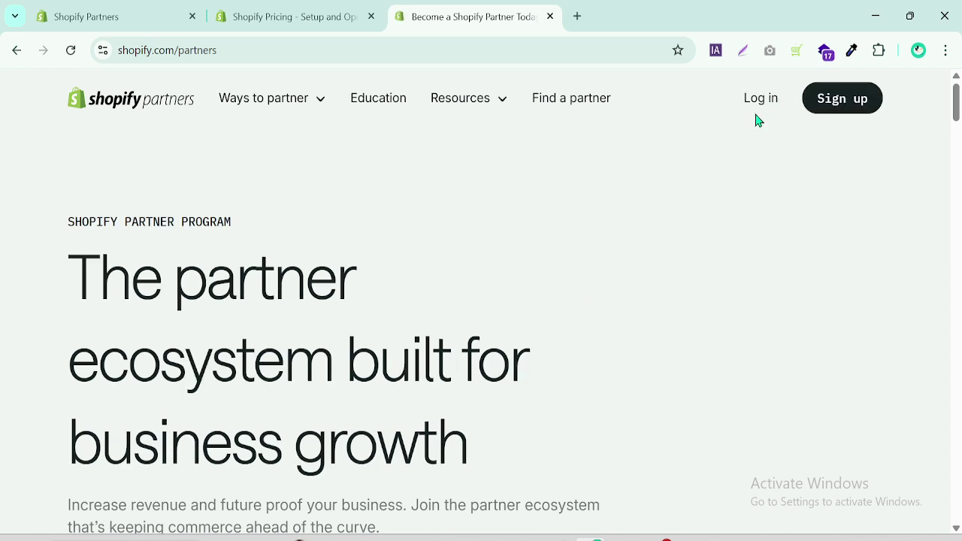
# Open the Shopify Partners sign-up page and compare it with the plan pricing page
pyautogui.click(840, 107)
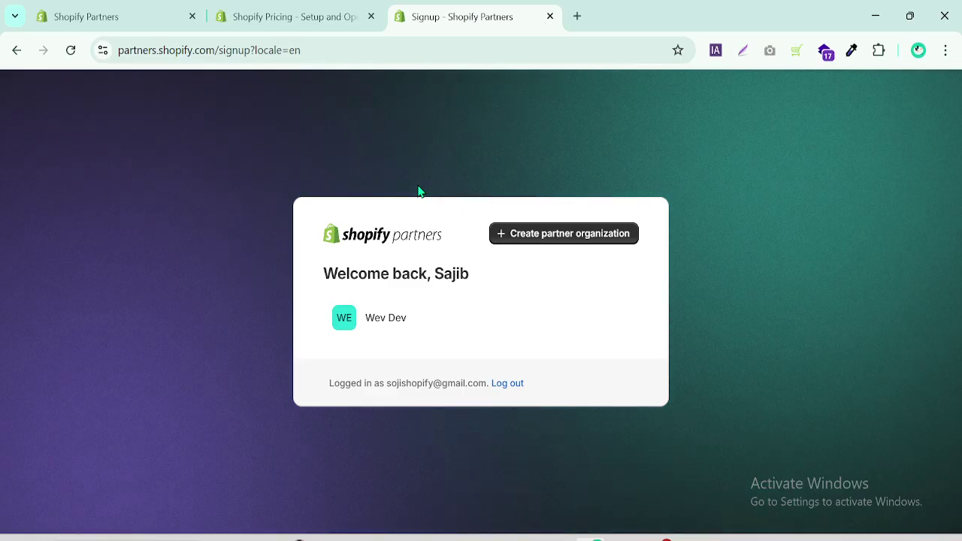
pyautogui.click(308, 12)
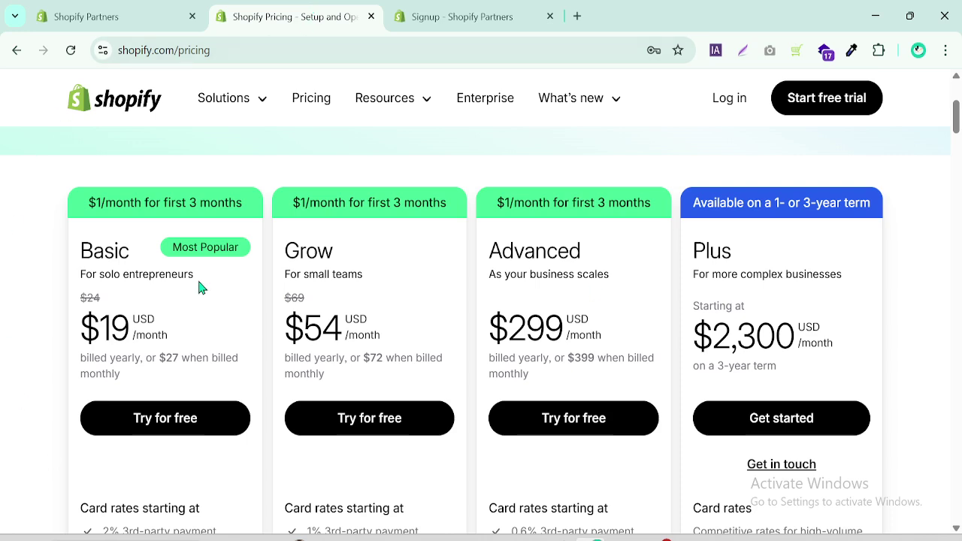
pyautogui.click(442, 13)
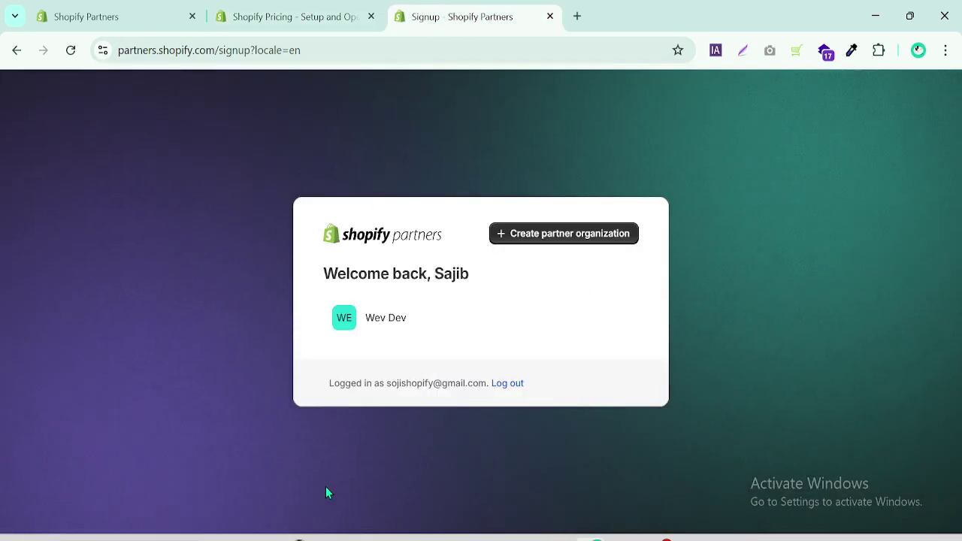
# Switch to the Shopify Partners dashboard and examine the store list and the options for adding a store
pyautogui.click(84, 8)
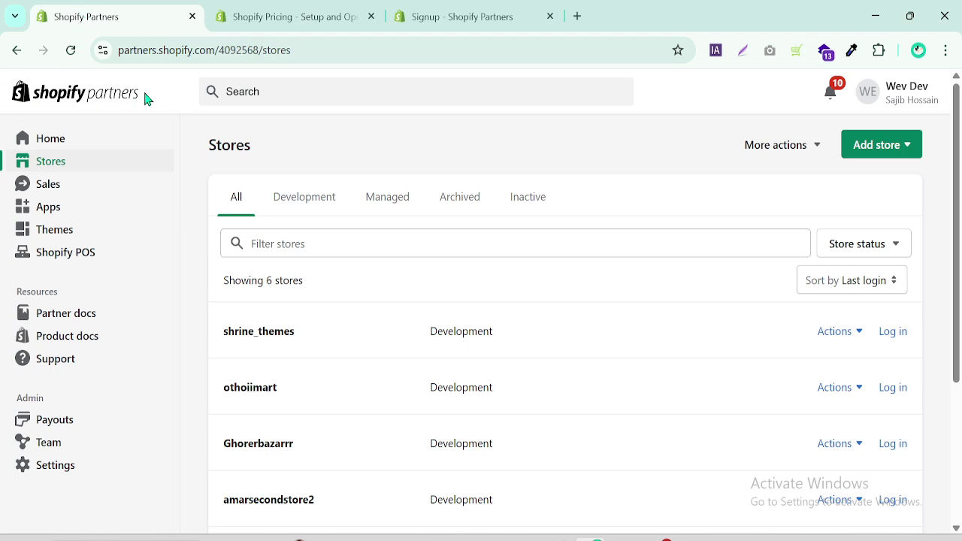
pyautogui.moveTo(126, 90); pyautogui.dragTo(34, 90)
pyautogui.click(169, 100)
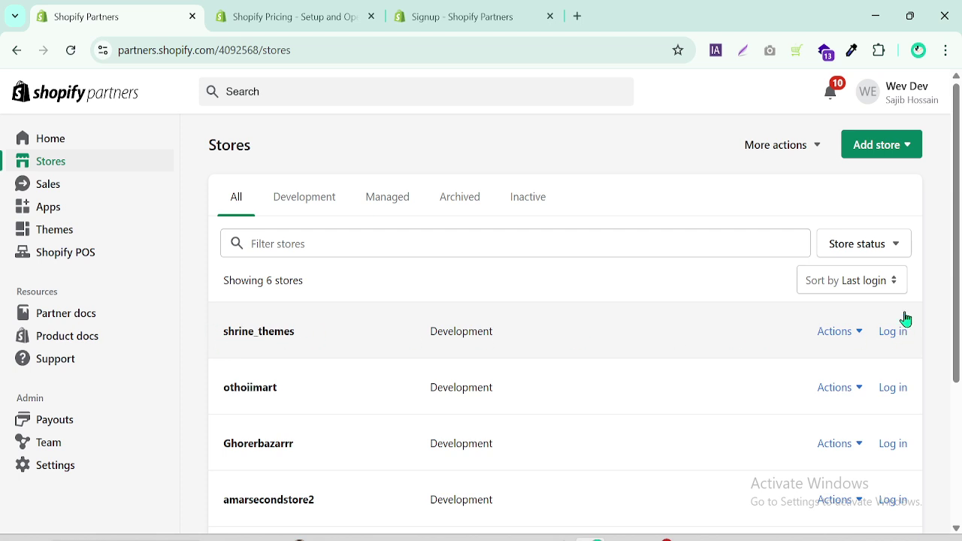
pyautogui.scroll(-1, 948, 206)
pyautogui.scroll(1, 949, 195)
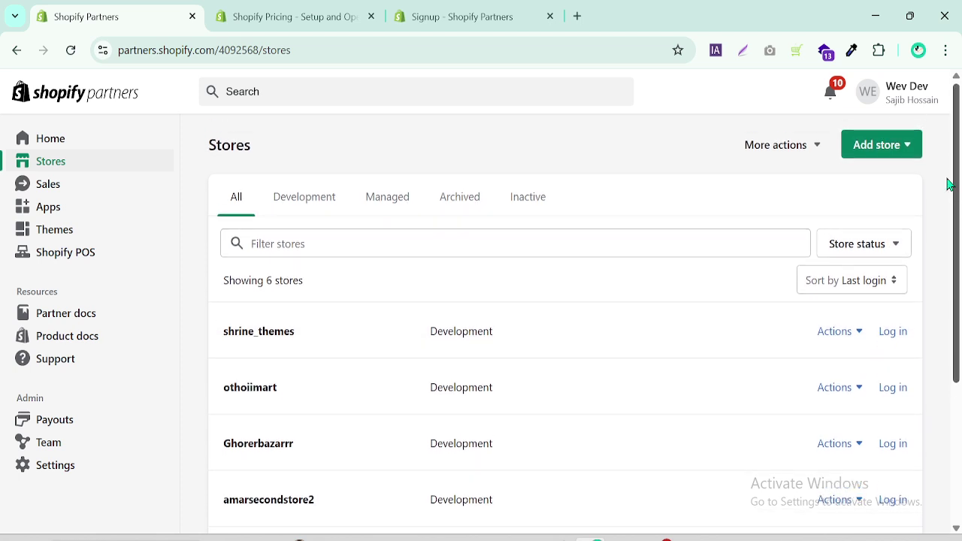
pyautogui.click(888, 146)
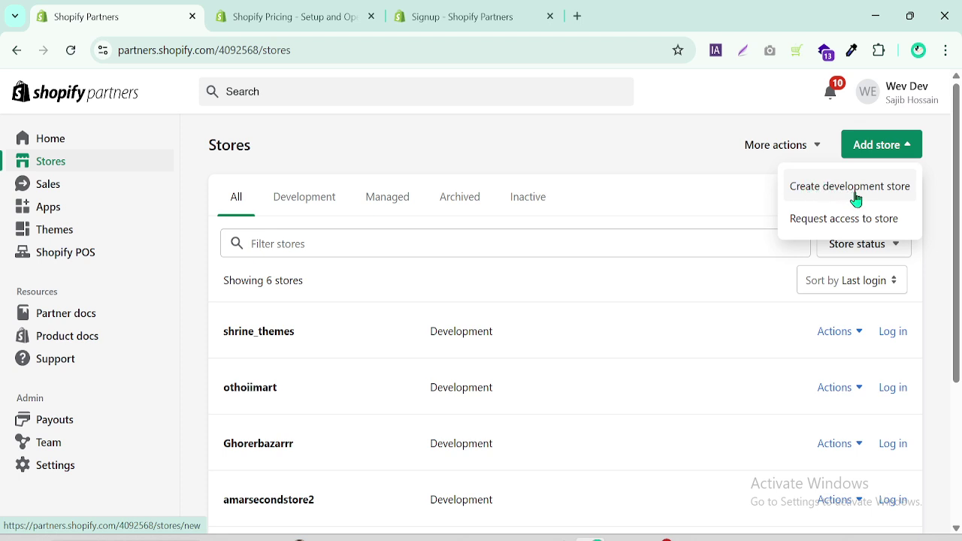
pyautogui.click(626, 156)
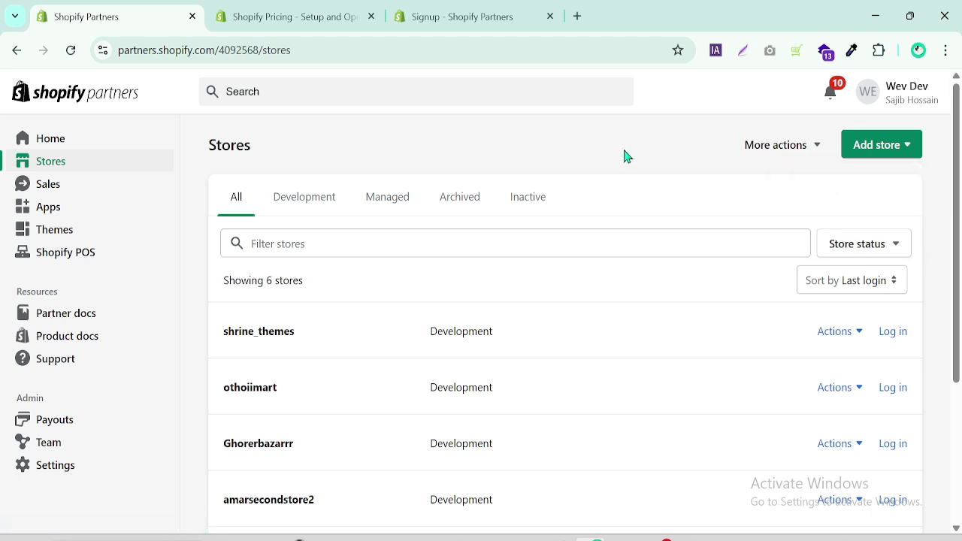
# Log in to the shrine_themes development store and open its plan settings
pyautogui.click(894, 335)
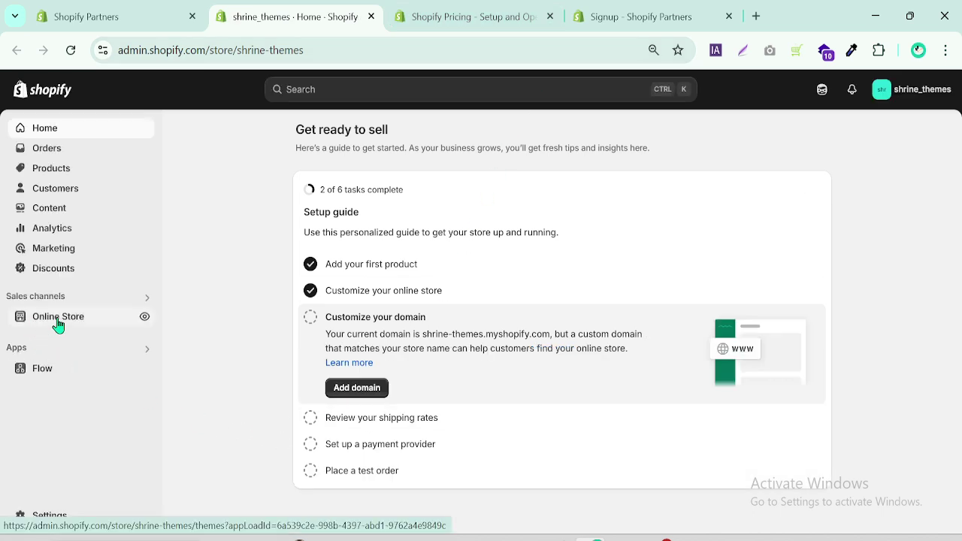
pyautogui.click(51, 520)
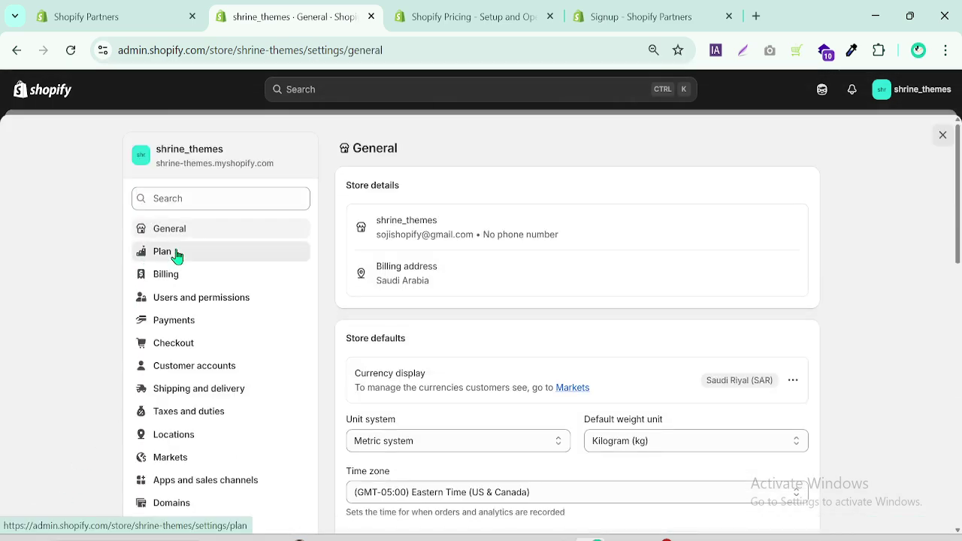
pyautogui.click(176, 254)
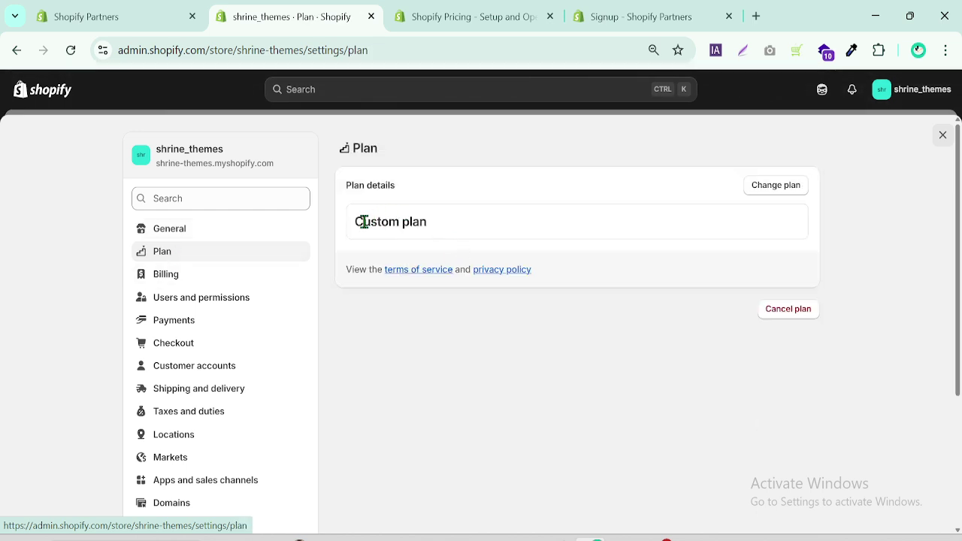
pyautogui.moveTo(347, 187); pyautogui.dragTo(801, 188)
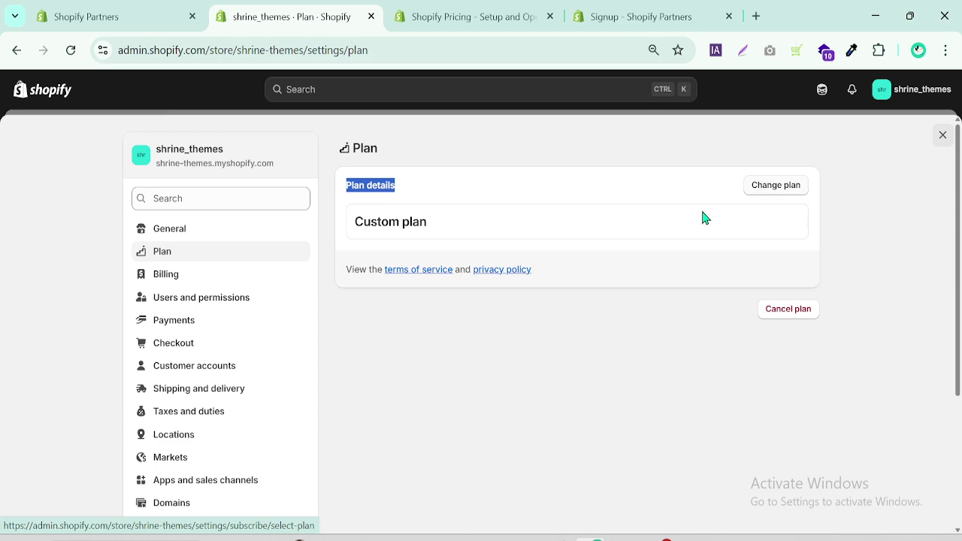
pyautogui.click(484, 364)
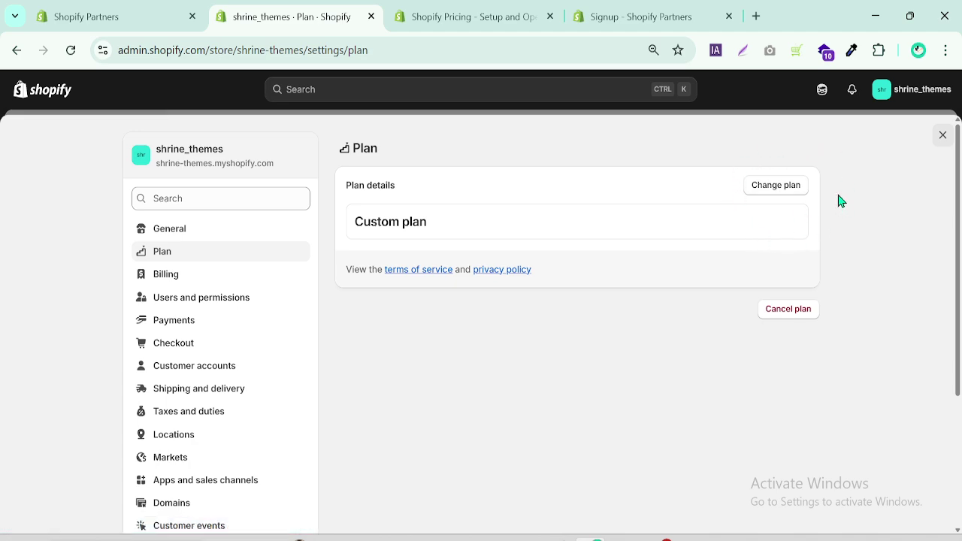
# Open the plan choices for changing the store's plan and examine the Basic plan's price
pyautogui.click(780, 193)
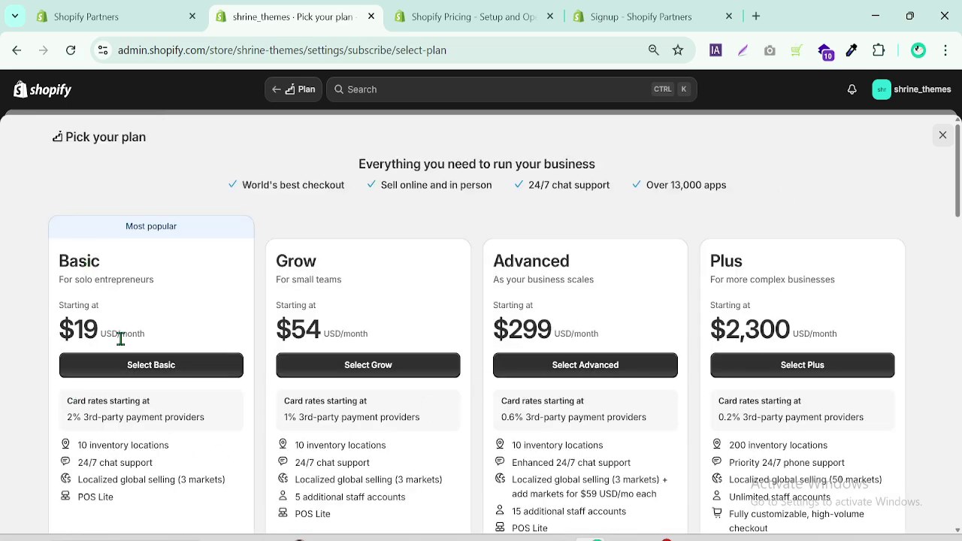
pyautogui.moveTo(120, 338); pyautogui.dragTo(41, 259)
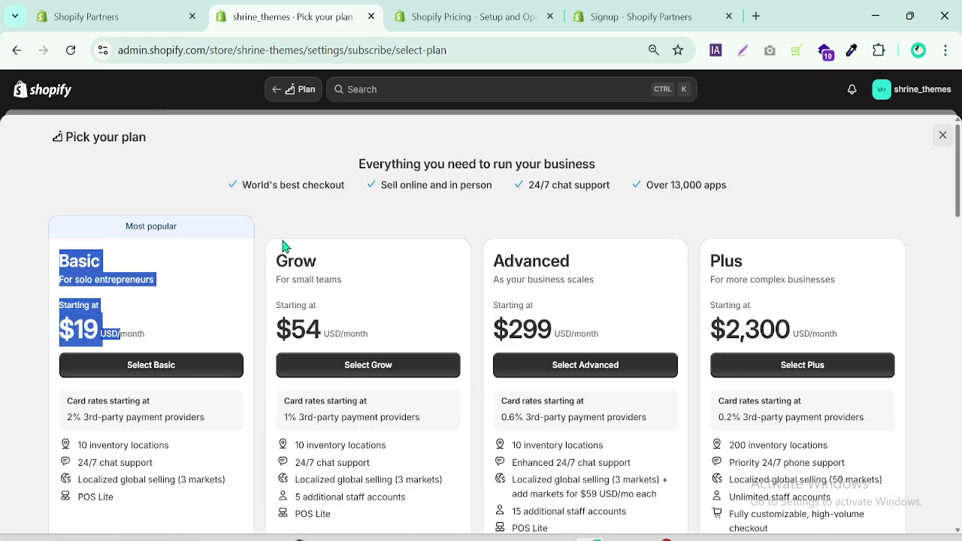
pyautogui.click(160, 202)
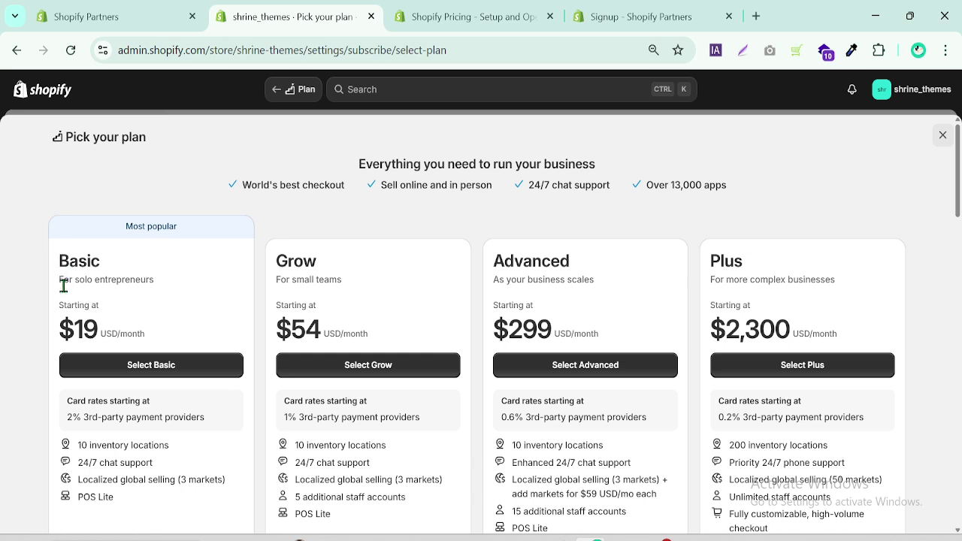
# Close the Shopify Partners sign-up page and compare the Basic plan's price on the pricing page with the shrine_themes plan choices
pyautogui.click(655, 9)
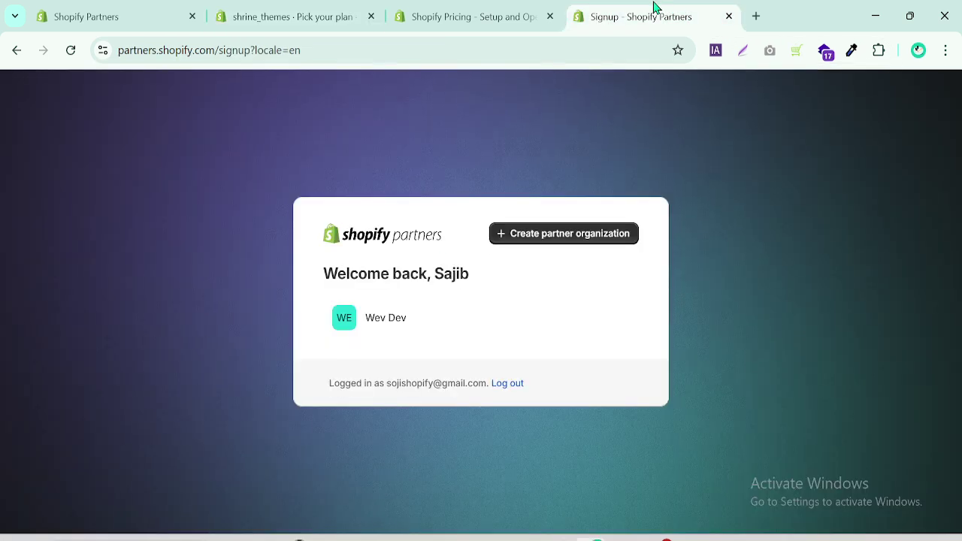
pyautogui.click(728, 16)
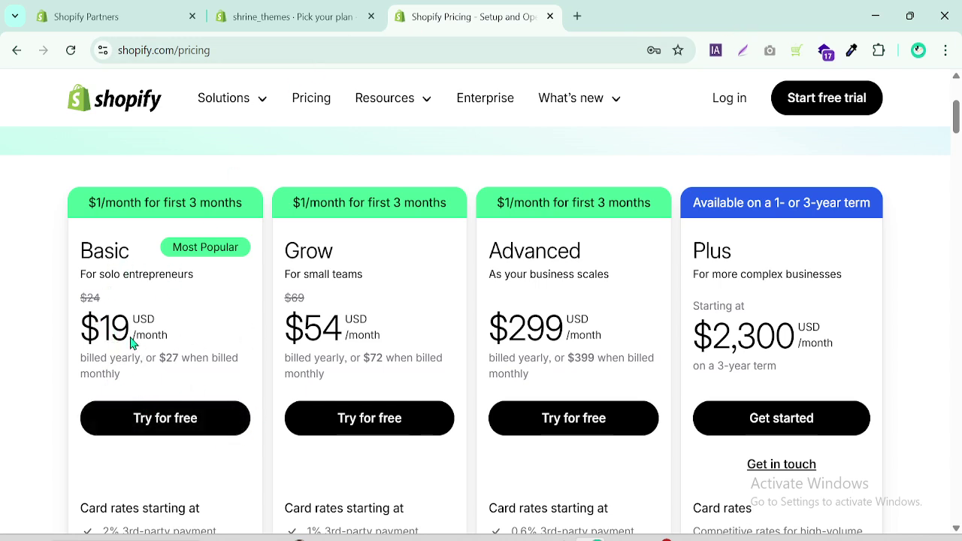
pyautogui.moveTo(131, 342); pyautogui.dragTo(67, 320)
pyautogui.click(272, 9)
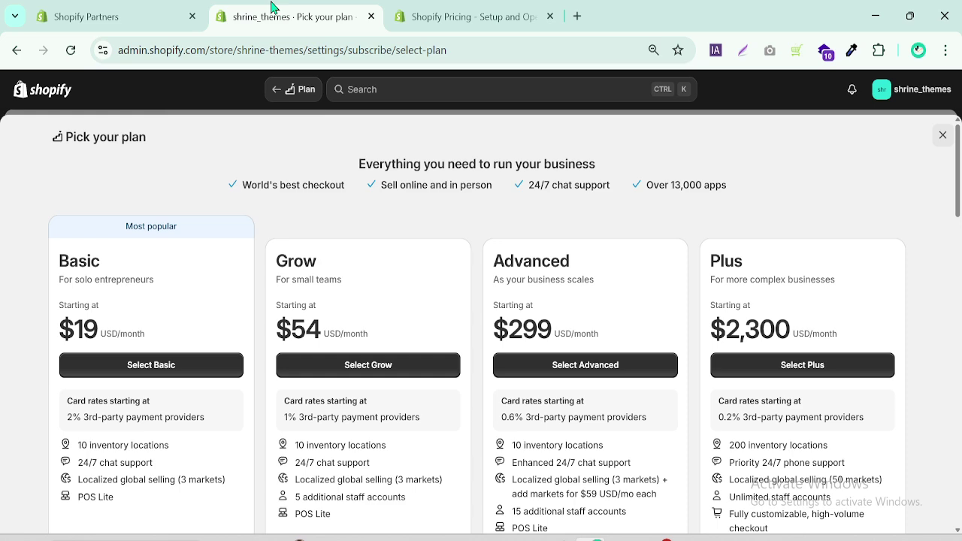
pyautogui.click(199, 11)
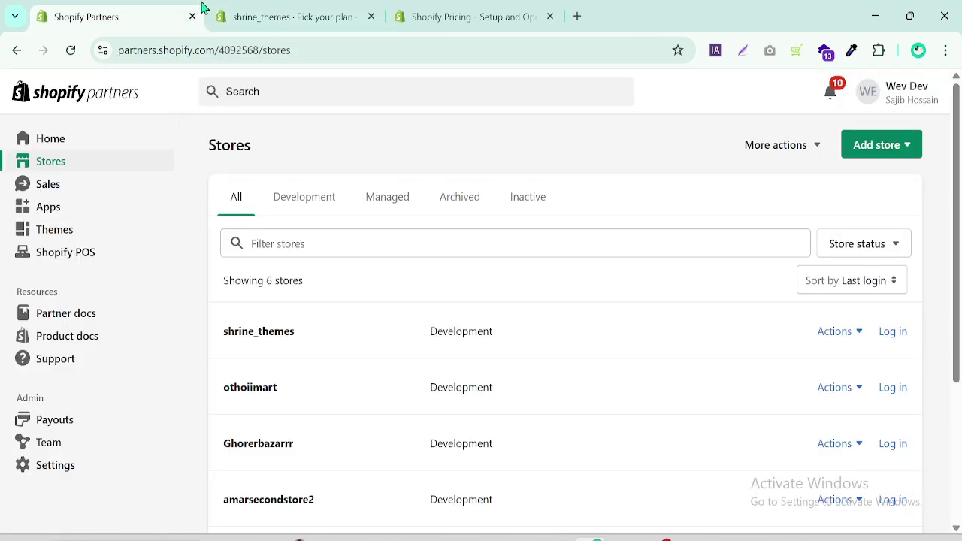
# Close the plan choices of the shrine_themes store and open the store's general settings
pyautogui.click(267, 8)
pyautogui.click(943, 136)
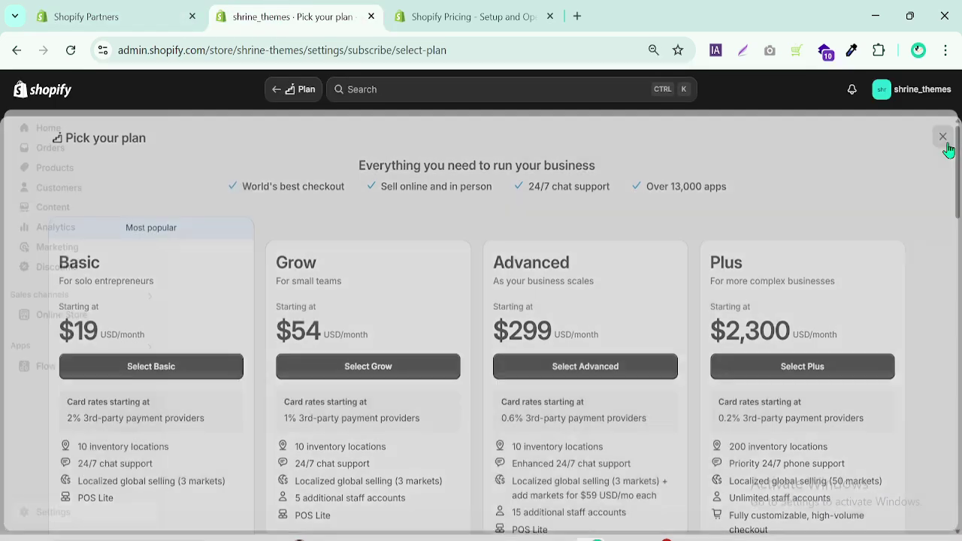
pyautogui.click(49, 517)
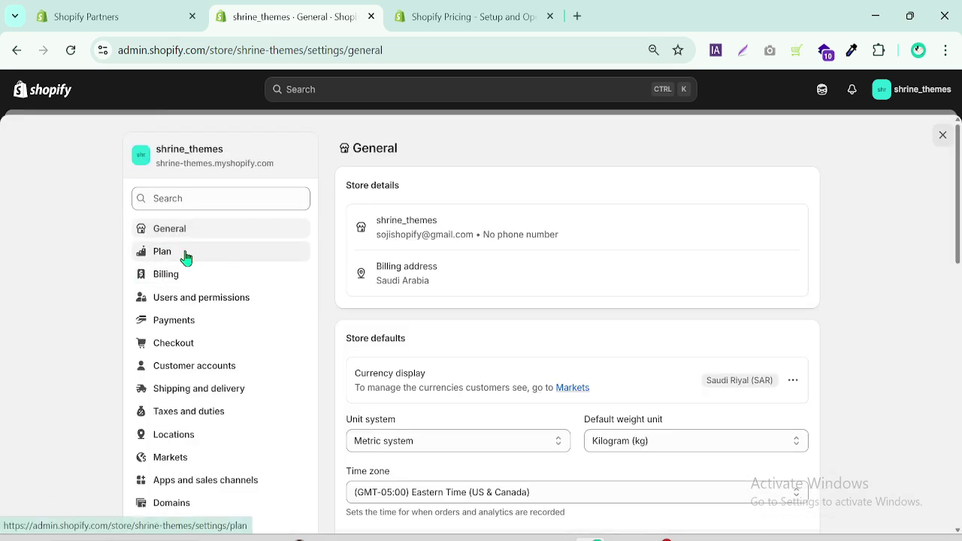
pyautogui.click(190, 172)
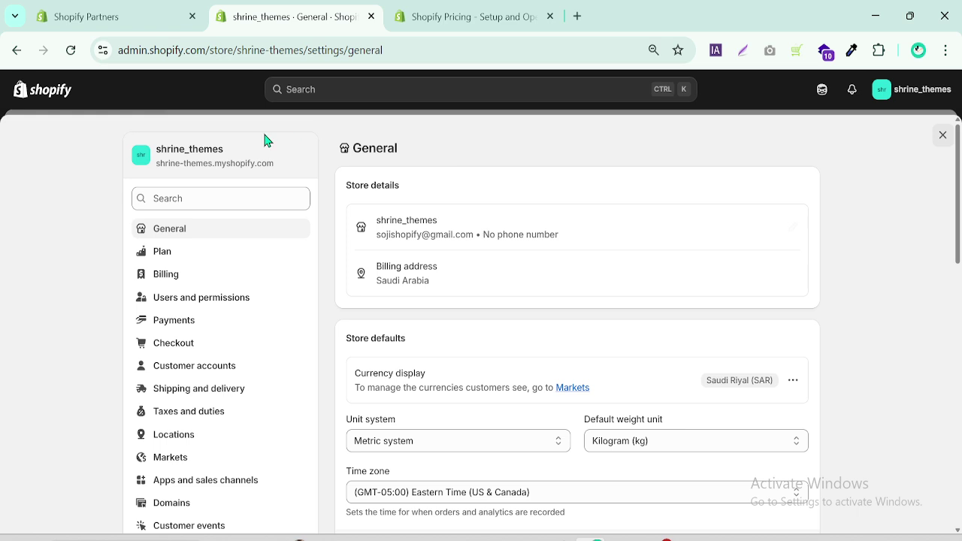